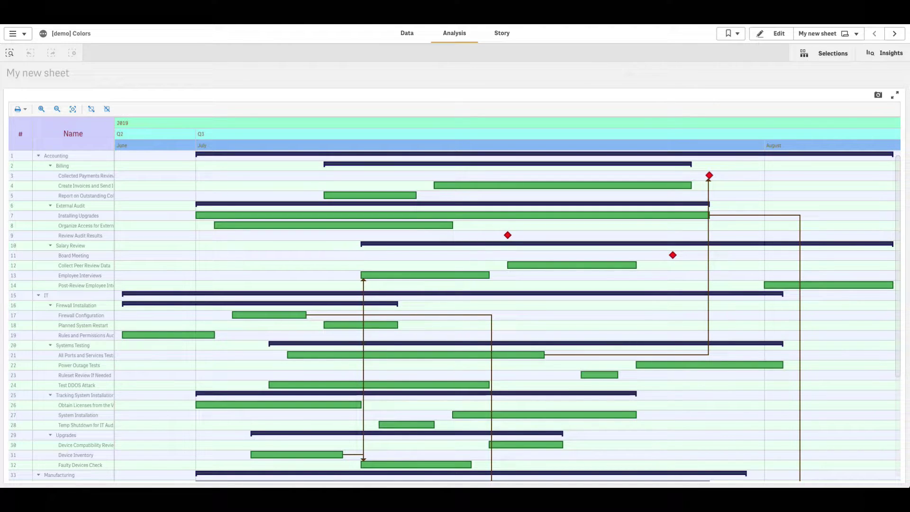
# Give the default actual task bars a darker green fill.
pyautogui.click(774, 33)
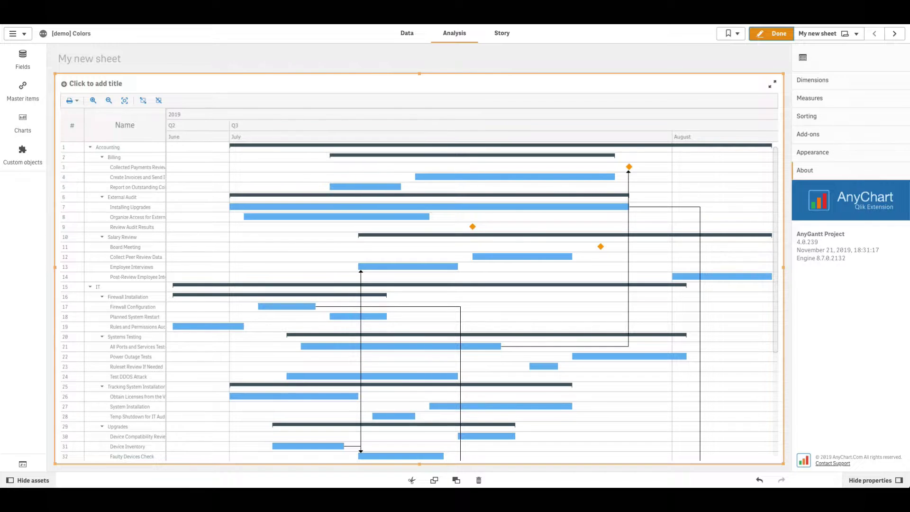
pyautogui.click(809, 151)
pyautogui.click(815, 207)
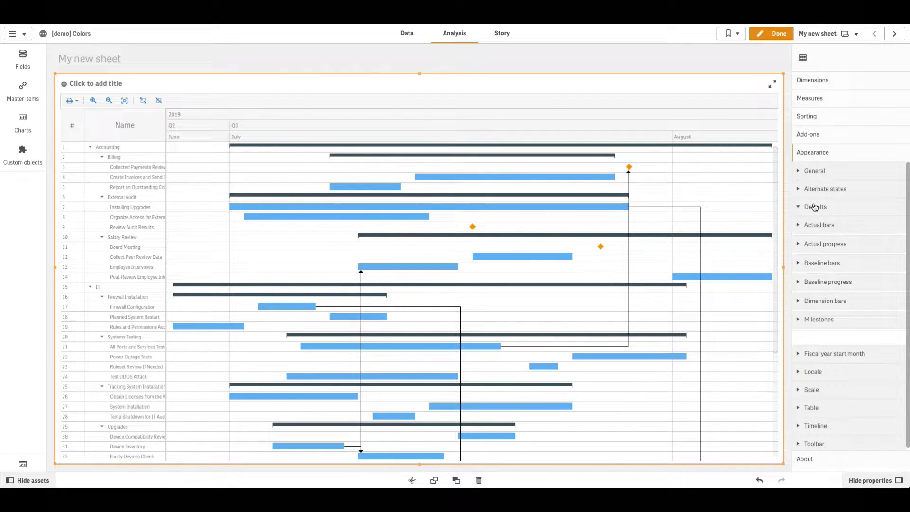
pyautogui.click(815, 225)
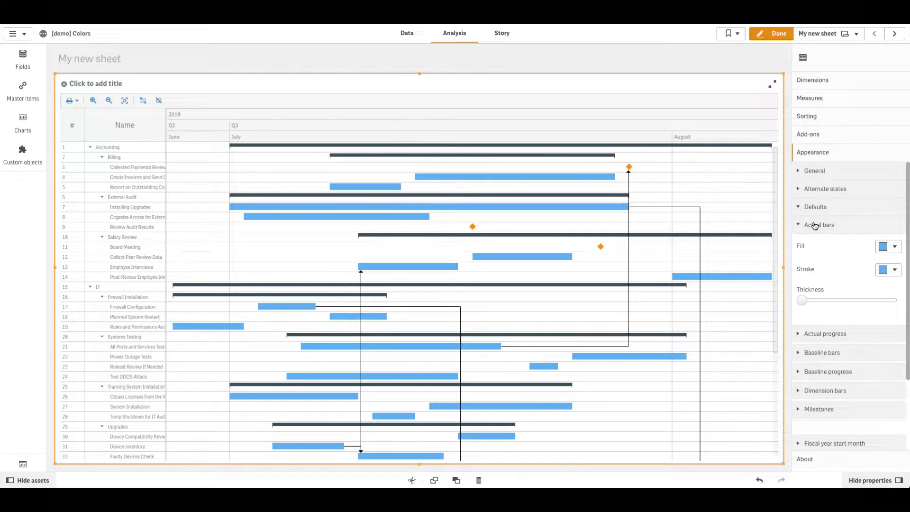
pyautogui.click(888, 246)
pyautogui.moveTo(845, 179); pyautogui.dragTo(848, 152)
pyautogui.moveTo(895, 199); pyautogui.dragTo(874, 199)
pyautogui.click(866, 255)
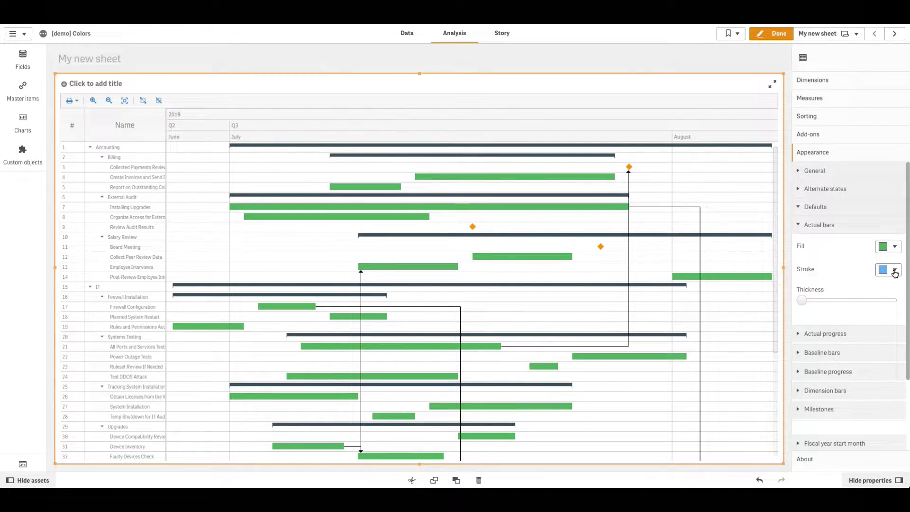
# Outline the task bars in #176b2b with a slightly thicker stroke, then exit editing.
pyautogui.click(891, 270)
pyautogui.click(842, 143)
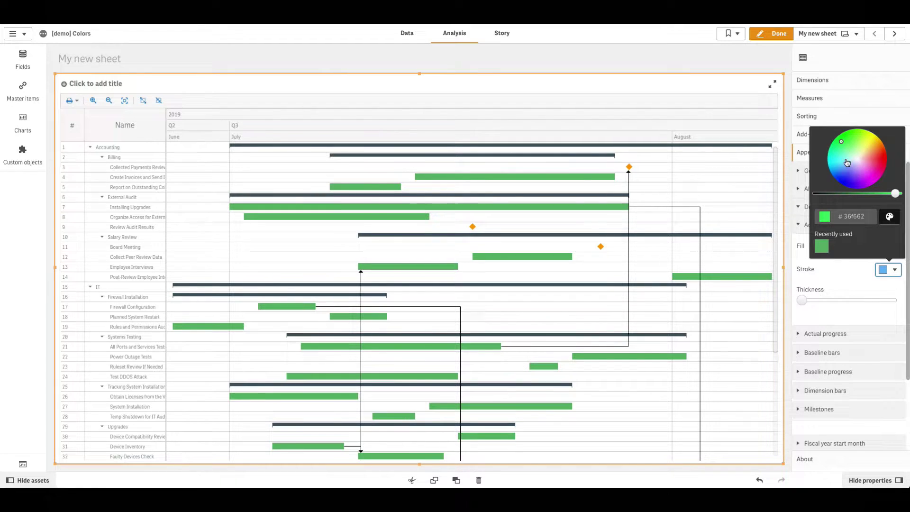
pyautogui.moveTo(896, 193); pyautogui.dragTo(852, 194)
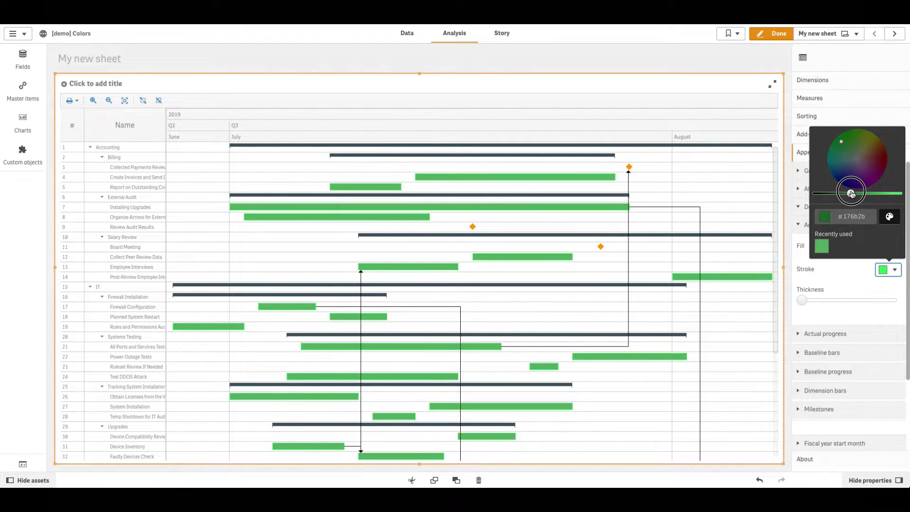
pyautogui.click(858, 267)
pyautogui.moveTo(803, 300); pyautogui.dragTo(820, 300)
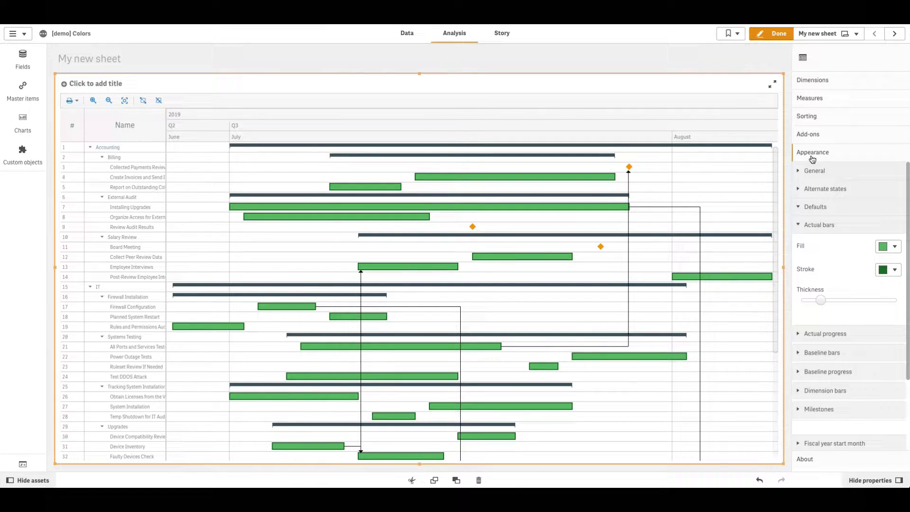
pyautogui.click(770, 37)
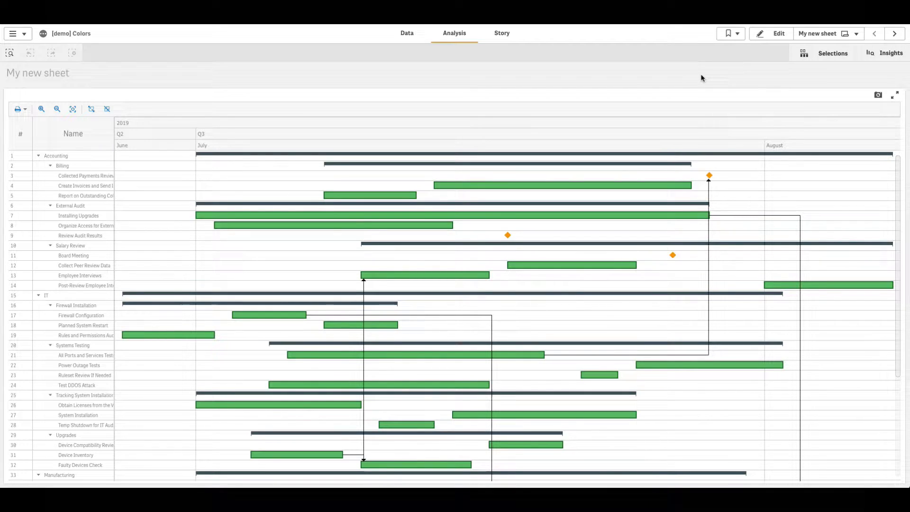
# Make the milestone diamonds red with a thicker dark red outline.
pyautogui.click(769, 38)
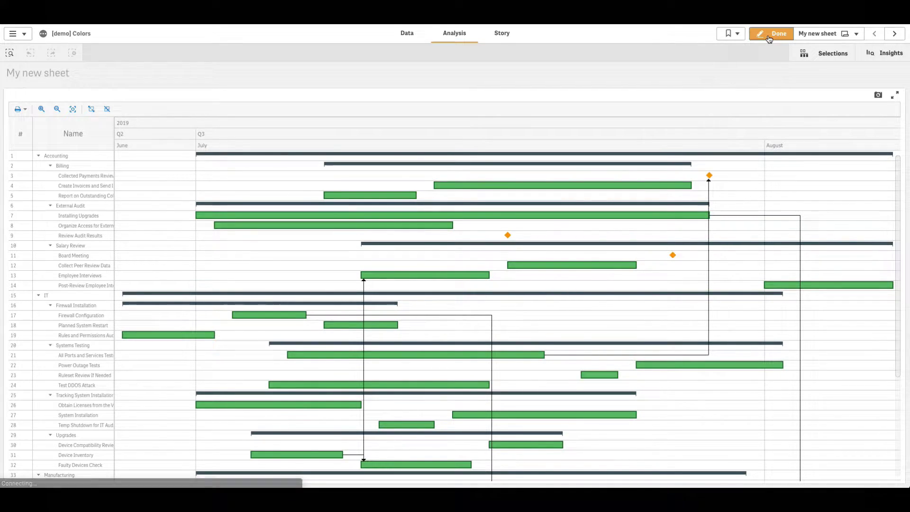
pyautogui.click(831, 226)
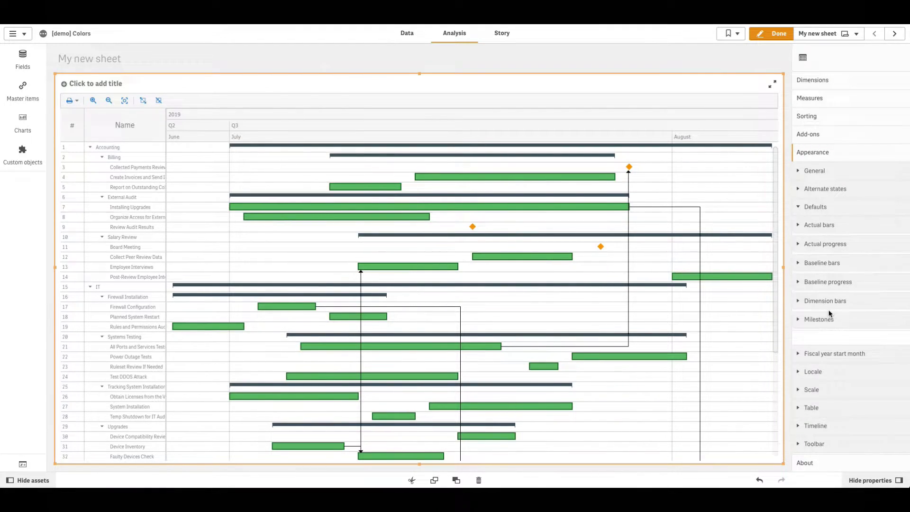
pyautogui.click(827, 319)
pyautogui.click(888, 246)
pyautogui.click(884, 138)
pyautogui.click(888, 268)
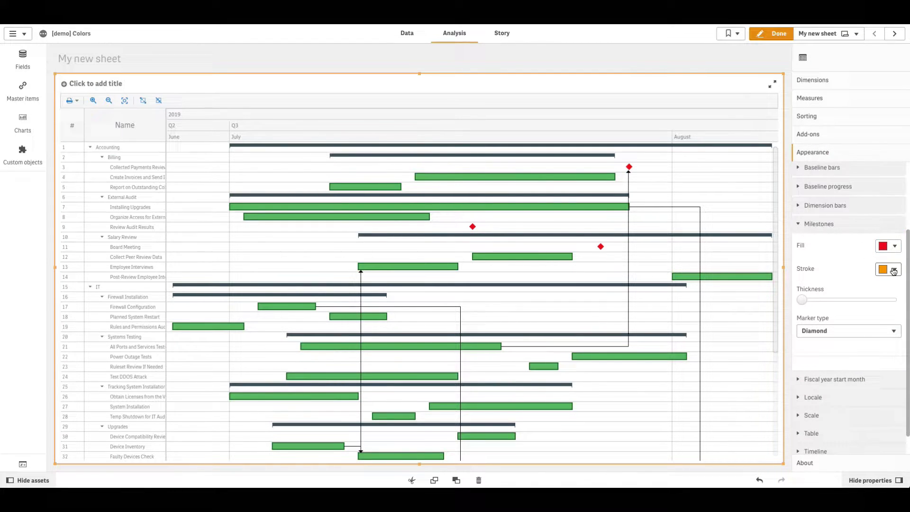
pyautogui.click(885, 161)
pyautogui.moveTo(899, 192); pyautogui.dragTo(869, 193)
pyautogui.moveTo(801, 300); pyautogui.dragTo(822, 304)
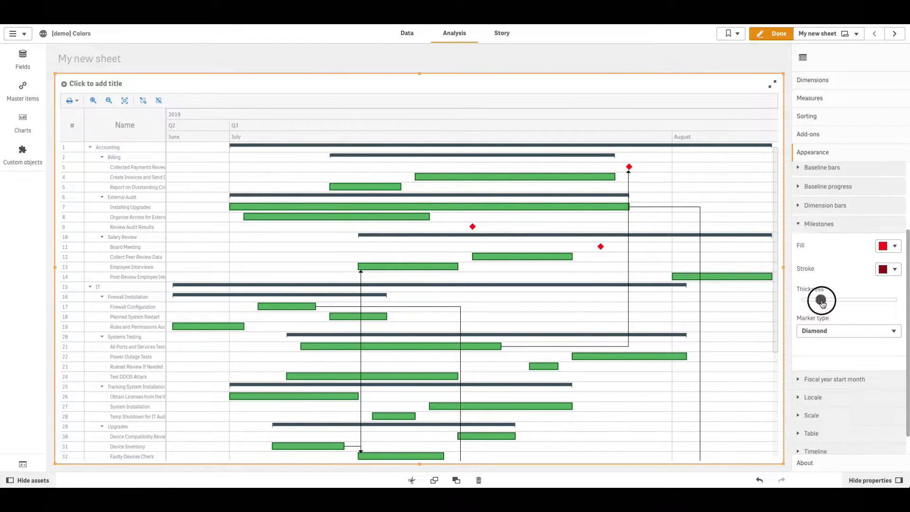
pyautogui.click(838, 226)
# Set the dimension bars' fill and outline to dark navy #221564, thicker, and finish editing.
pyautogui.click(838, 301)
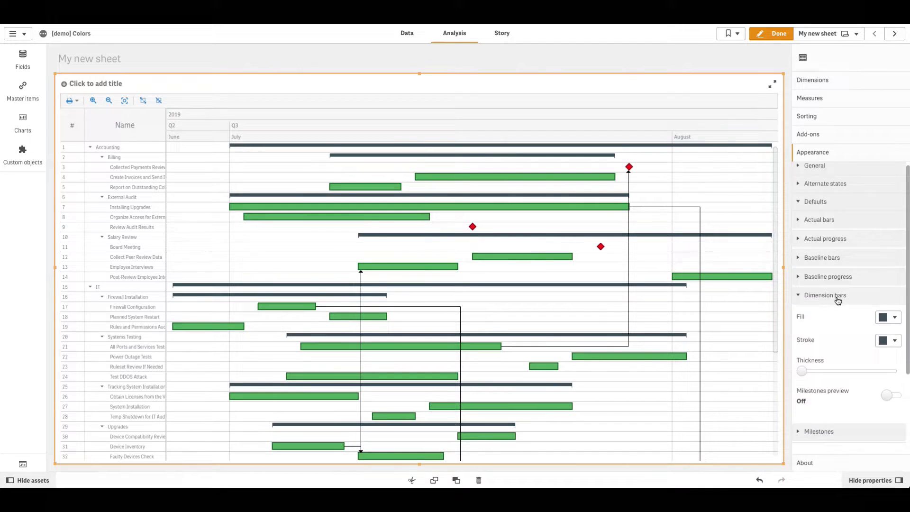
pyautogui.click(881, 245)
pyautogui.click(848, 123)
pyautogui.click(881, 246)
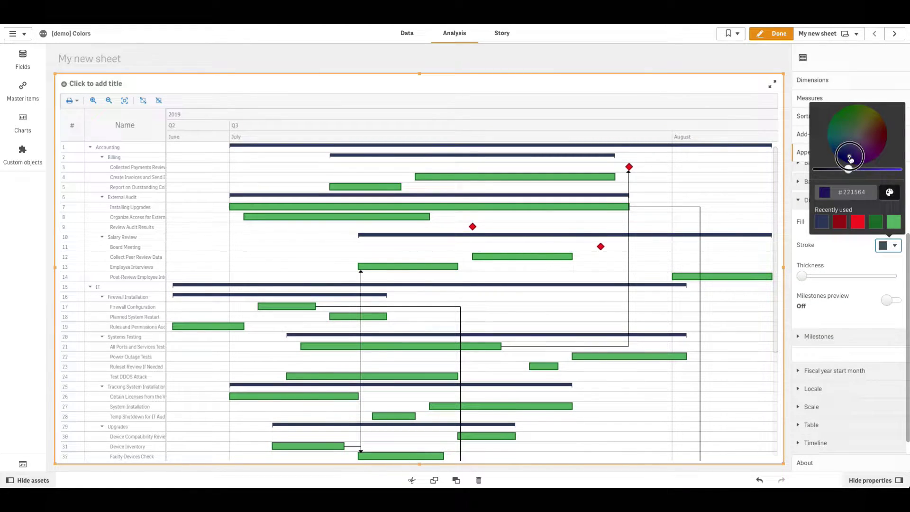
pyautogui.click(849, 159)
pyautogui.moveTo(802, 276); pyautogui.dragTo(821, 276)
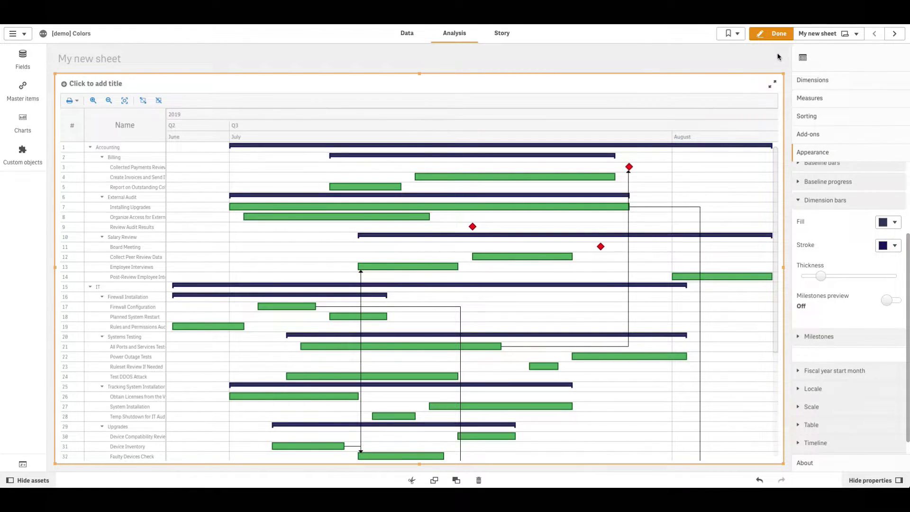
pyautogui.click(773, 33)
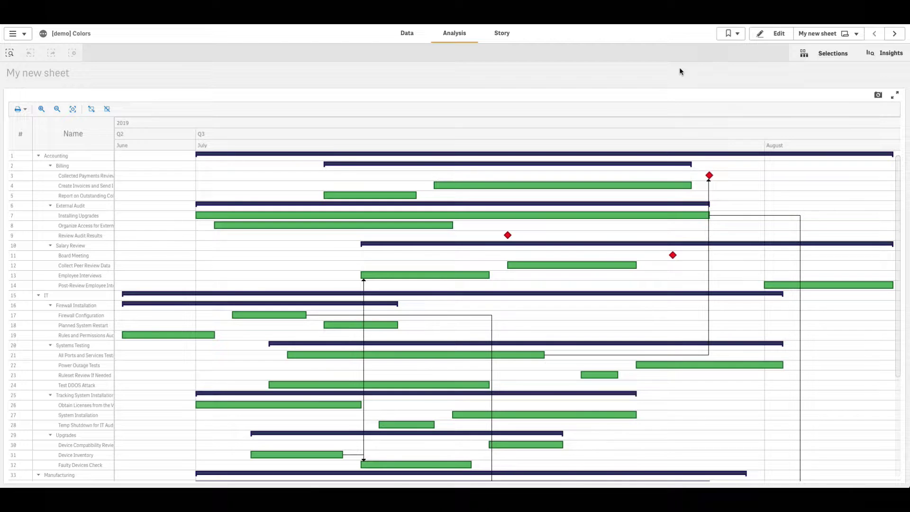
# Color the dependency connector lines brown and thicken their stroke slightly.
pyautogui.click(774, 33)
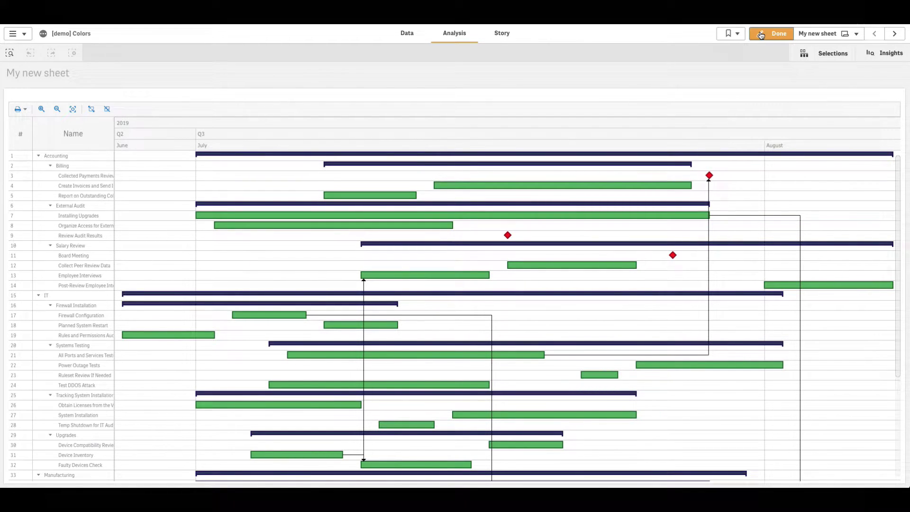
pyautogui.click(815, 137)
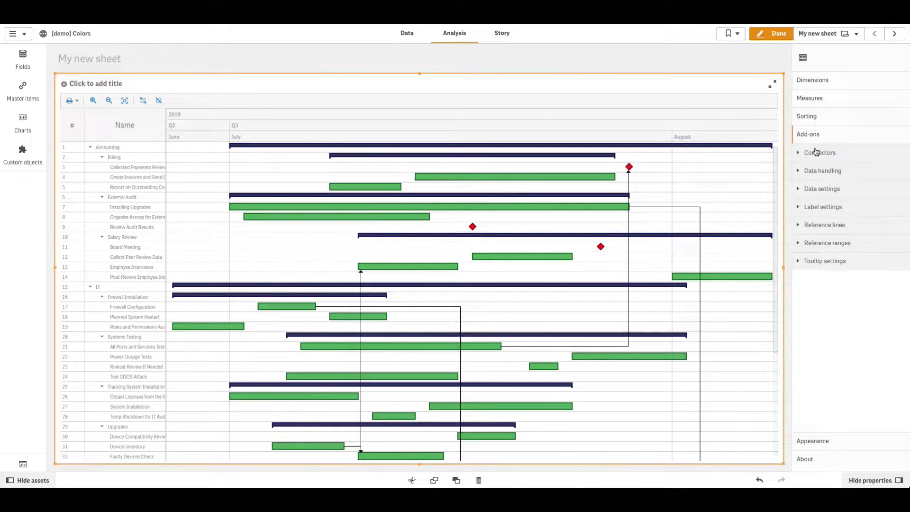
pyautogui.click(816, 152)
pyautogui.click(892, 268)
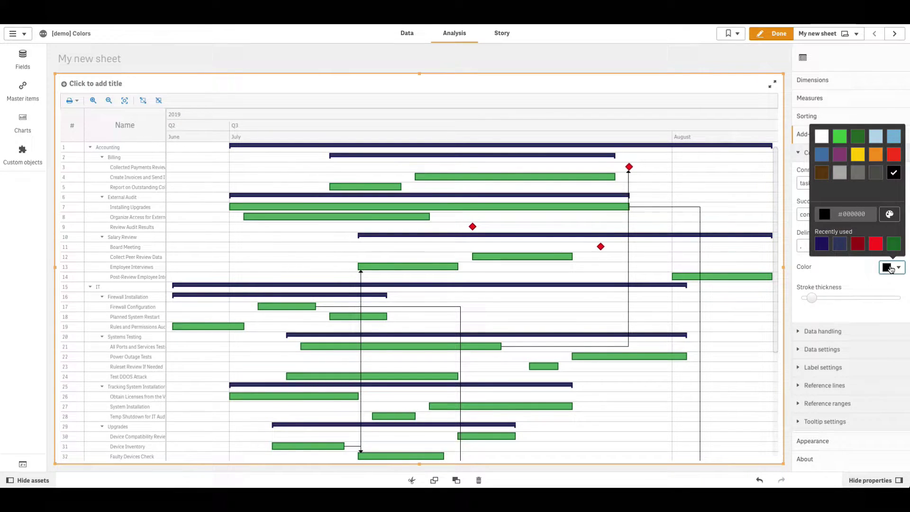
pyautogui.click(821, 174)
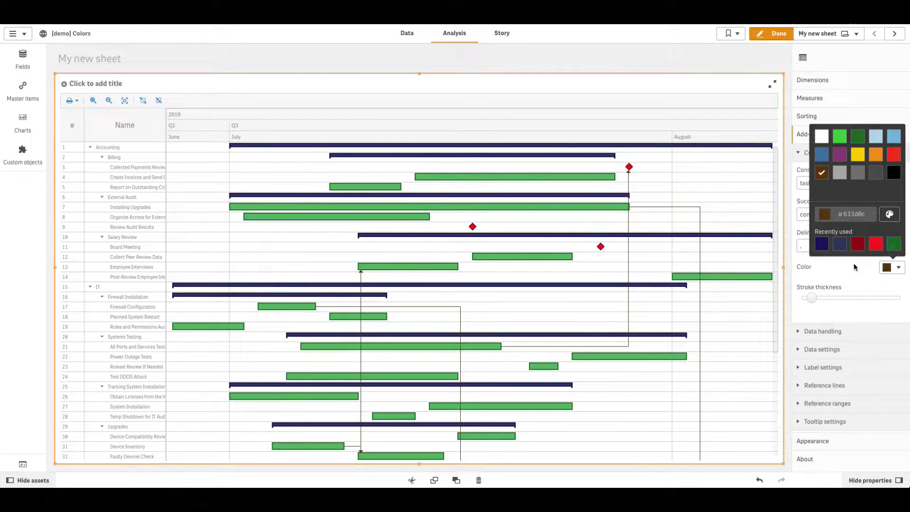
pyautogui.moveTo(813, 298)
pyautogui.mouseDown()
pyautogui.moveTo(843, 297)
pyautogui.moveTo(828, 300)
pyautogui.mouseUp()
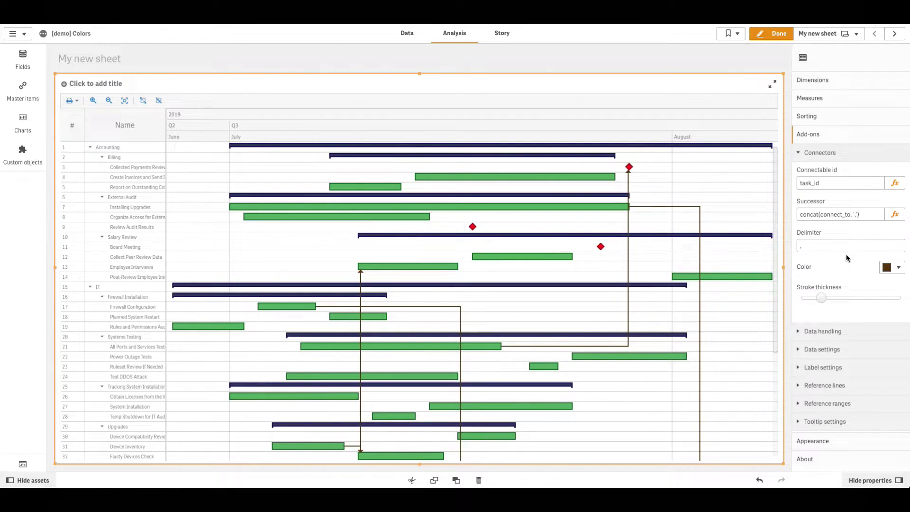
pyautogui.click(773, 39)
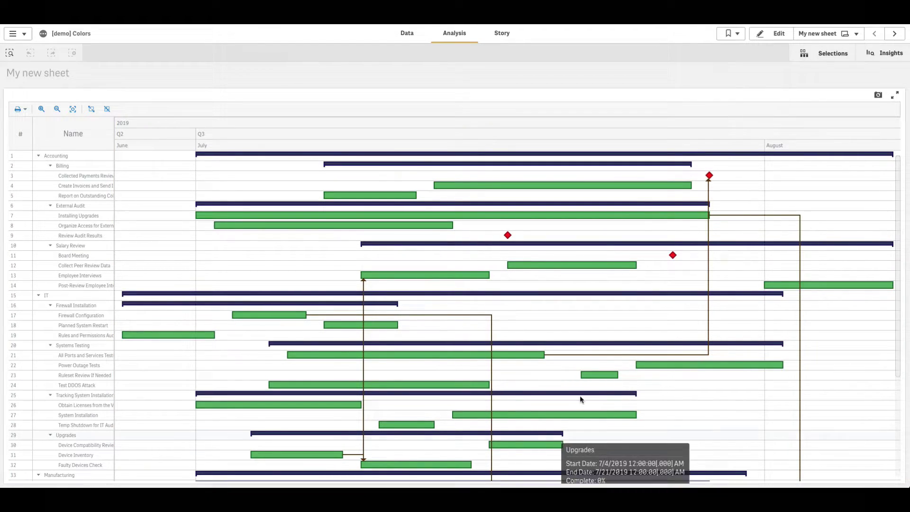
# Give the table cells a Solid light blue #9ed9ff fill at about 20% opacity.
pyautogui.click(768, 34)
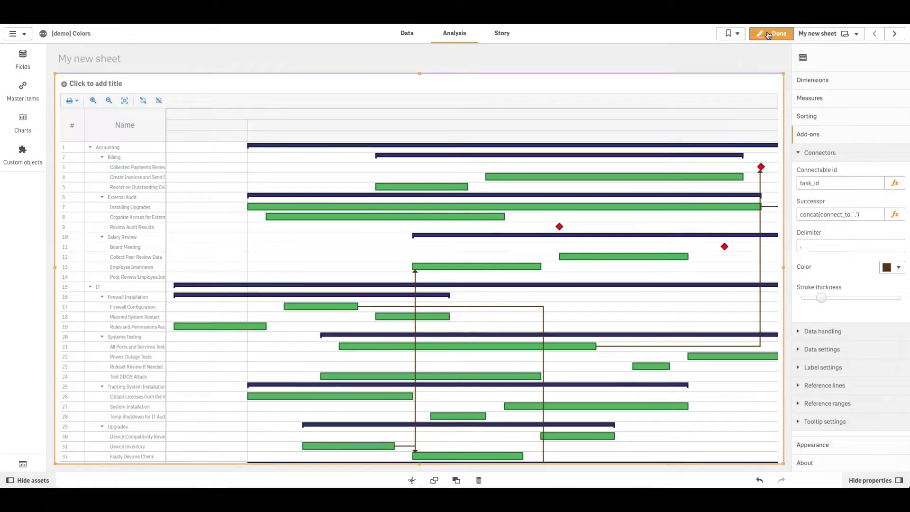
pyautogui.click(813, 442)
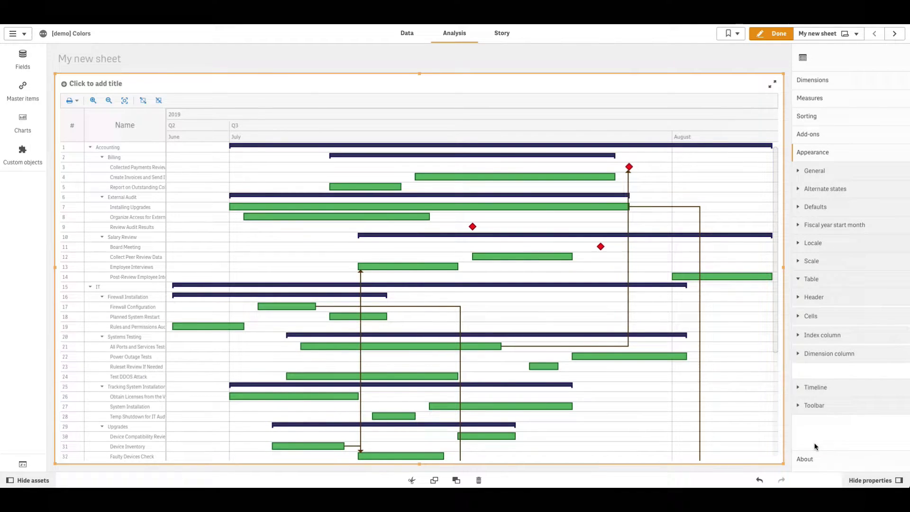
pyautogui.click(815, 316)
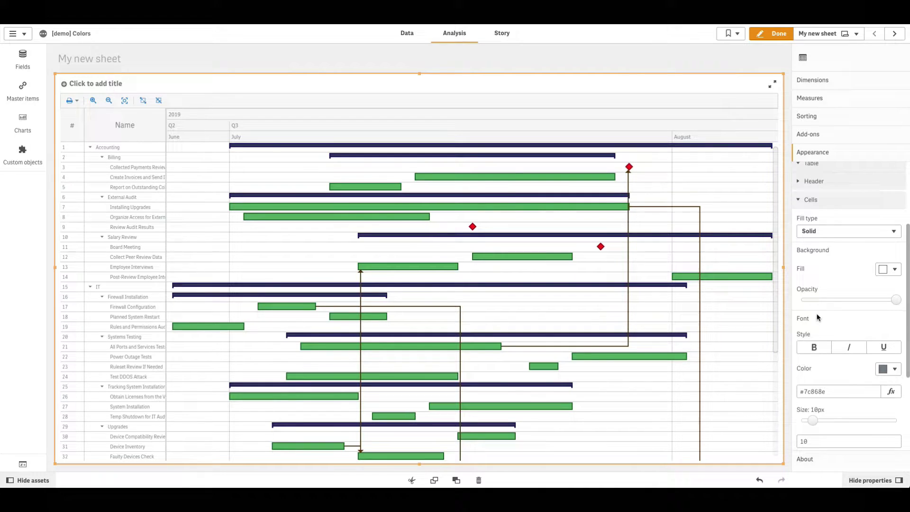
pyautogui.click(892, 233)
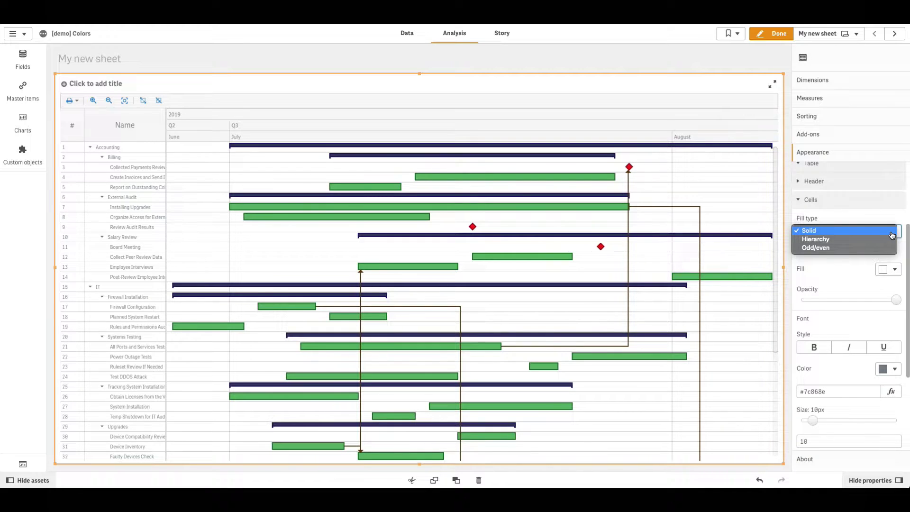
pyautogui.click(891, 232)
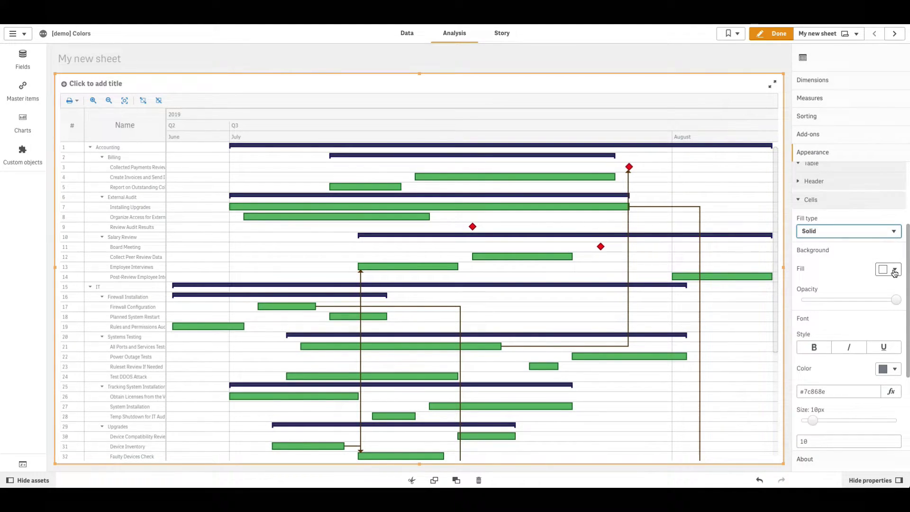
pyautogui.click(895, 270)
pyautogui.click(891, 217)
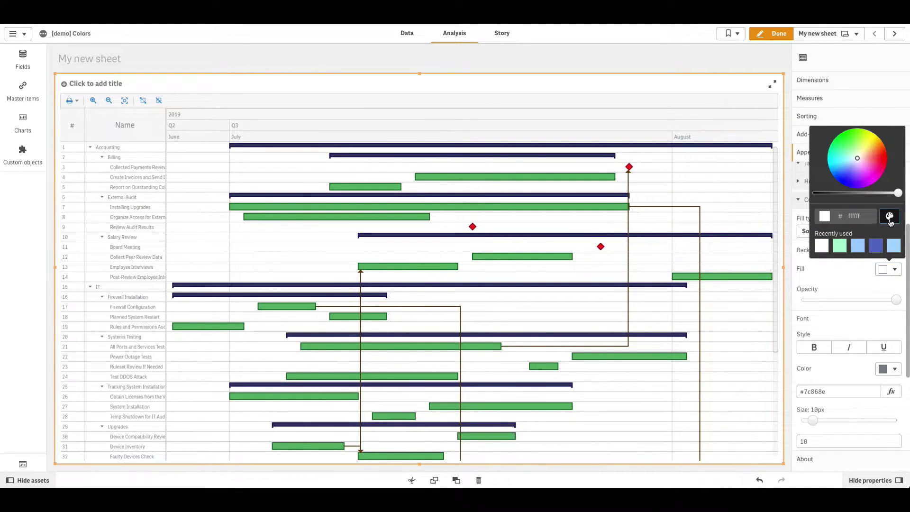
pyautogui.click(851, 161)
pyautogui.moveTo(852, 160); pyautogui.dragTo(845, 166)
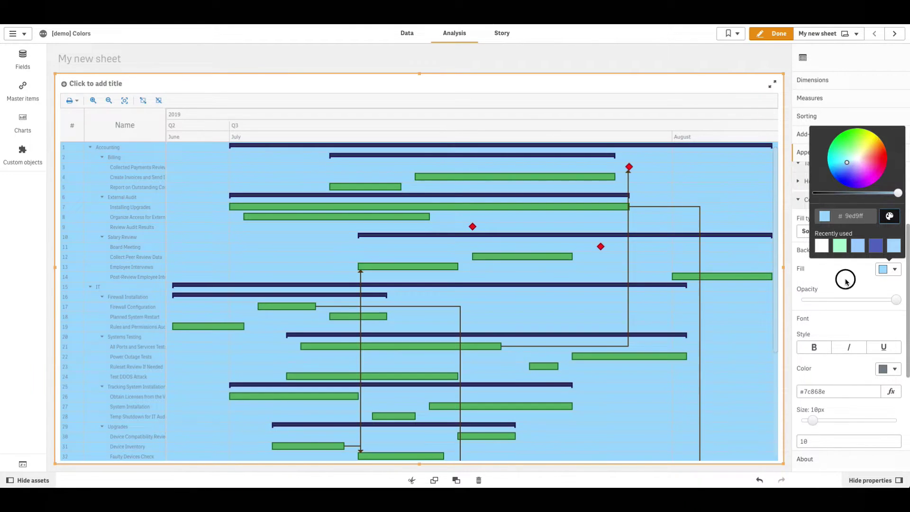
pyautogui.click(845, 279)
pyautogui.moveTo(896, 299); pyautogui.dragTo(821, 300)
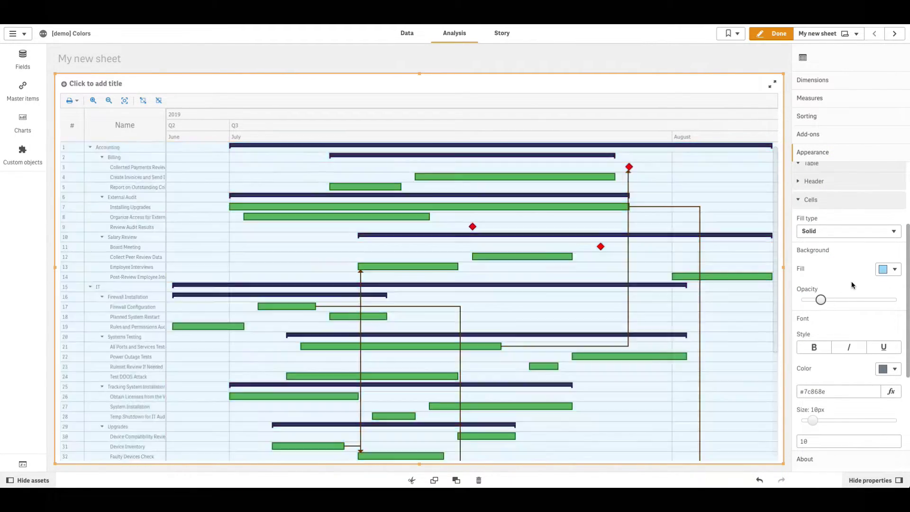
pyautogui.click(773, 33)
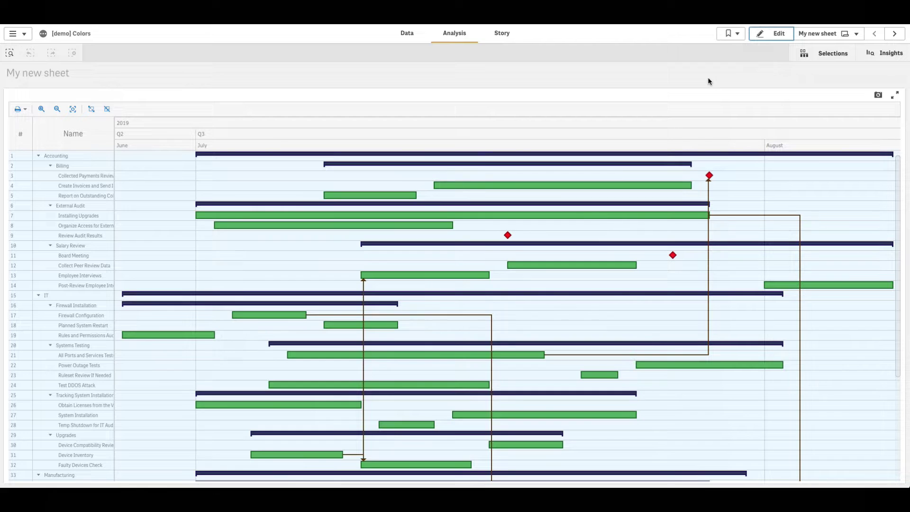
# Switch the cell fill type to Hierarchy with a toned-down blue-grey base colour.
pyautogui.click(780, 34)
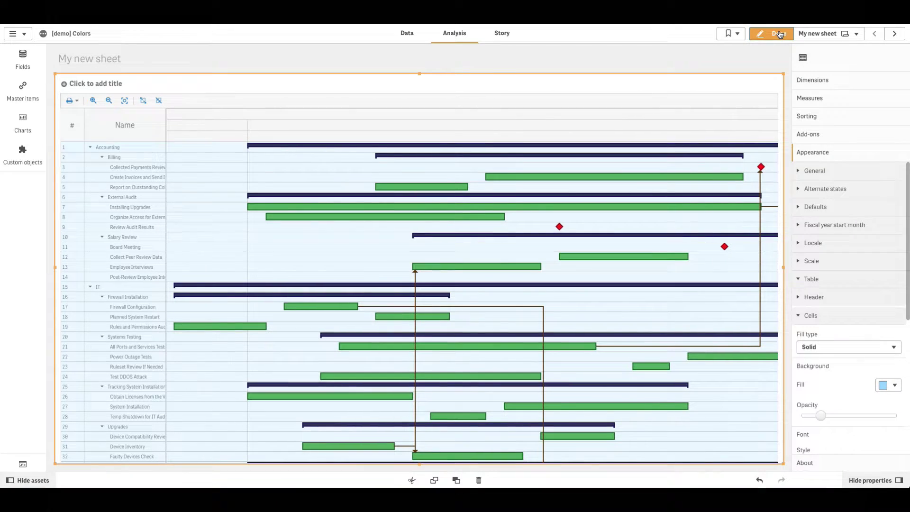
pyautogui.click(822, 347)
pyautogui.click(830, 355)
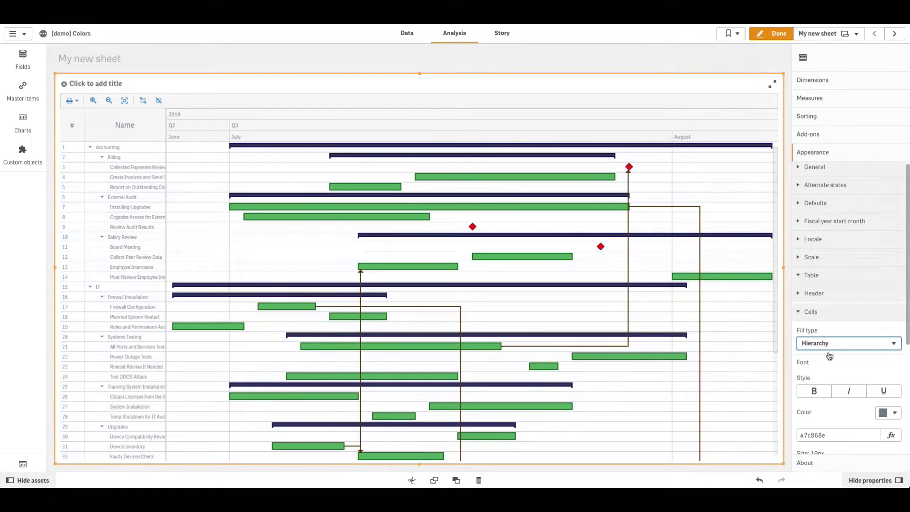
pyautogui.click(888, 284)
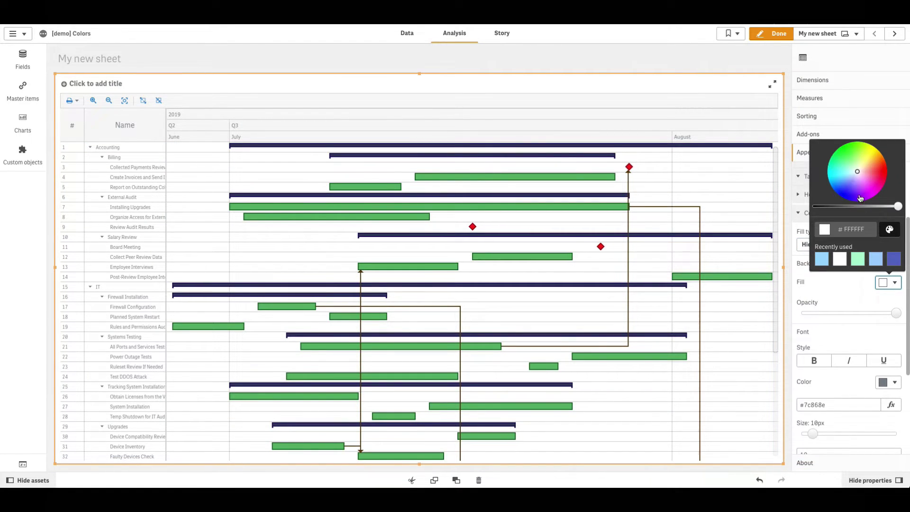
pyautogui.click(860, 198)
pyautogui.moveTo(899, 206); pyautogui.dragTo(863, 207)
pyautogui.click(837, 290)
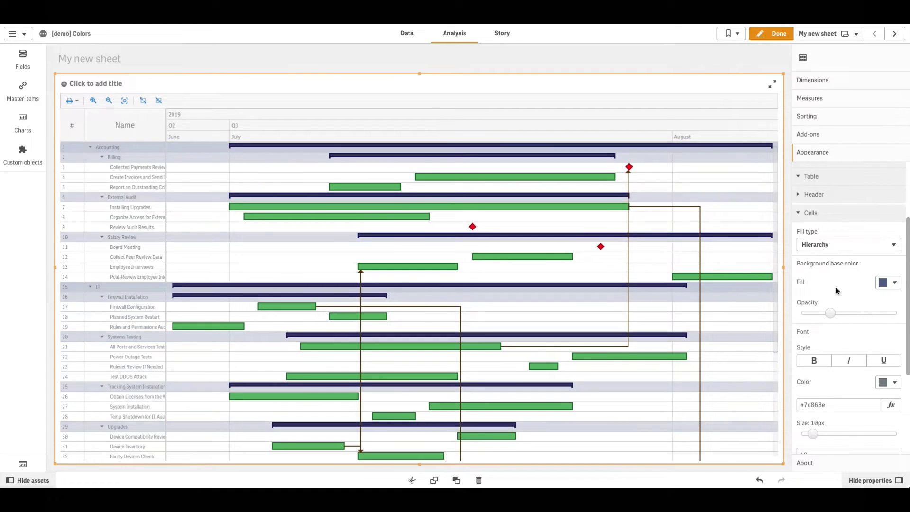
pyautogui.click(774, 33)
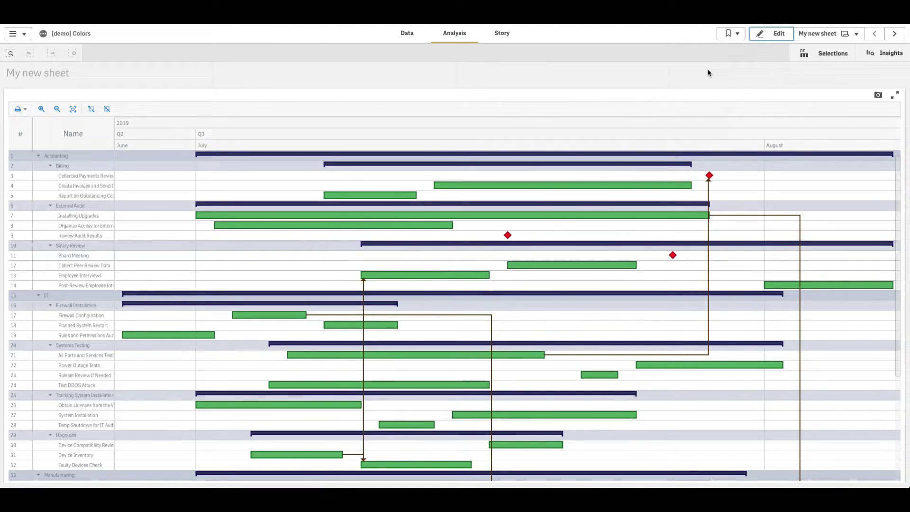
# Switch cells to Odd/even fill and tint odd rows light blue #b0c5ff at lower opacity.
pyautogui.click(771, 33)
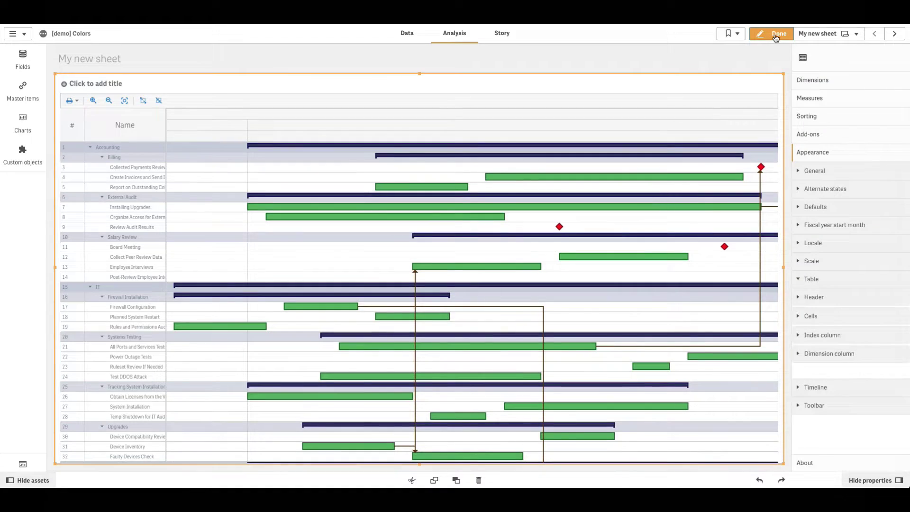
pyautogui.click(839, 324)
pyautogui.click(841, 347)
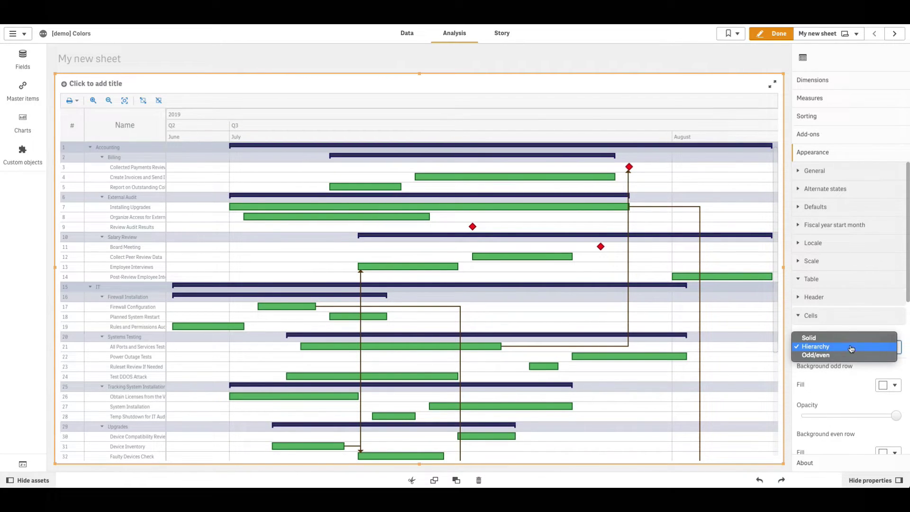
pyautogui.click(841, 355)
pyautogui.scroll(-3, 841, 354)
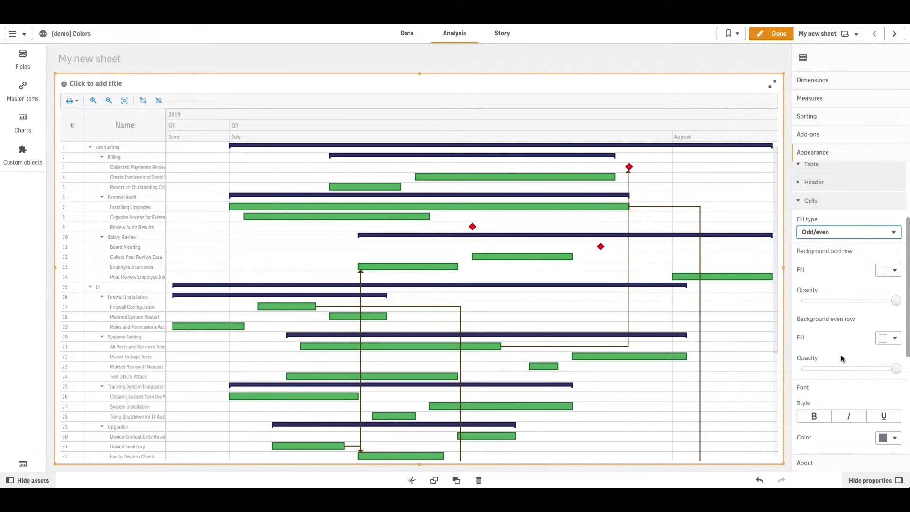
pyautogui.click(889, 270)
pyautogui.click(851, 165)
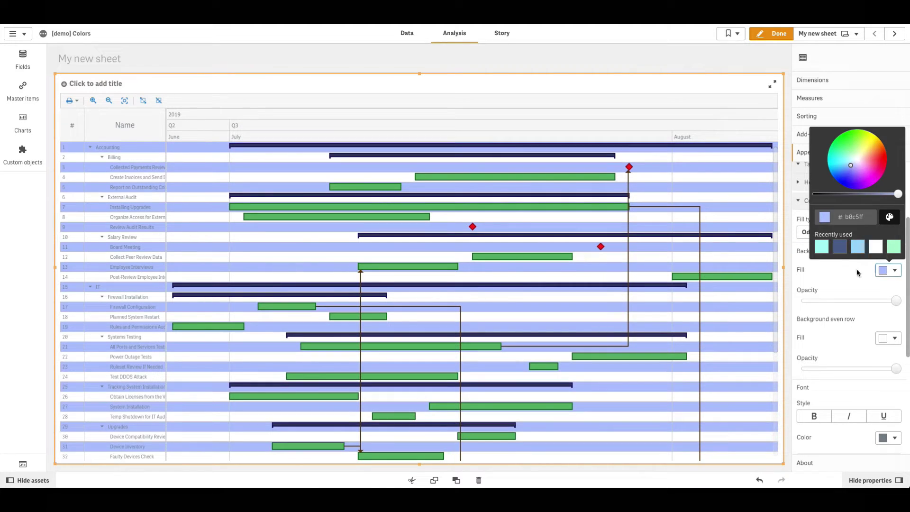
pyautogui.moveTo(896, 301); pyautogui.dragTo(820, 301)
# Tint even rows pale green #98ffb6 at lower opacity and finish editing.
pyautogui.click(889, 338)
pyautogui.click(848, 218)
pyautogui.click(821, 361)
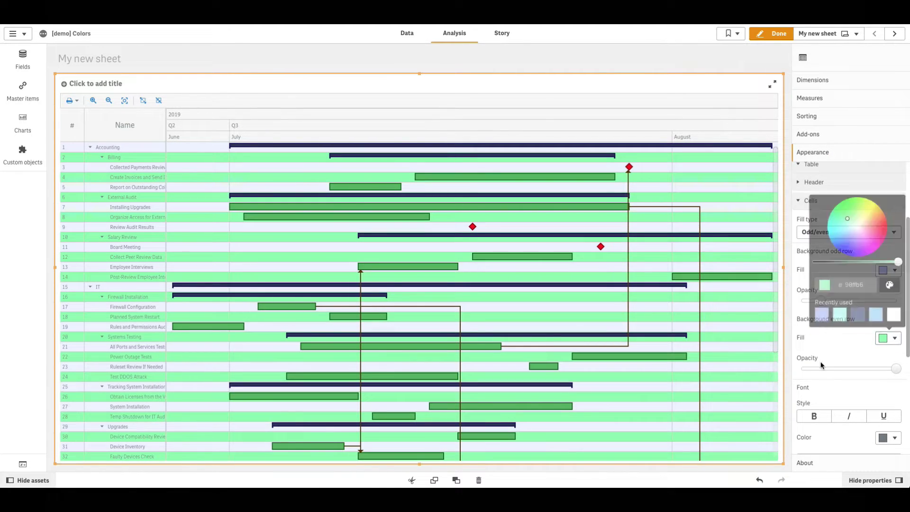
pyautogui.click(821, 368)
pyautogui.click(772, 33)
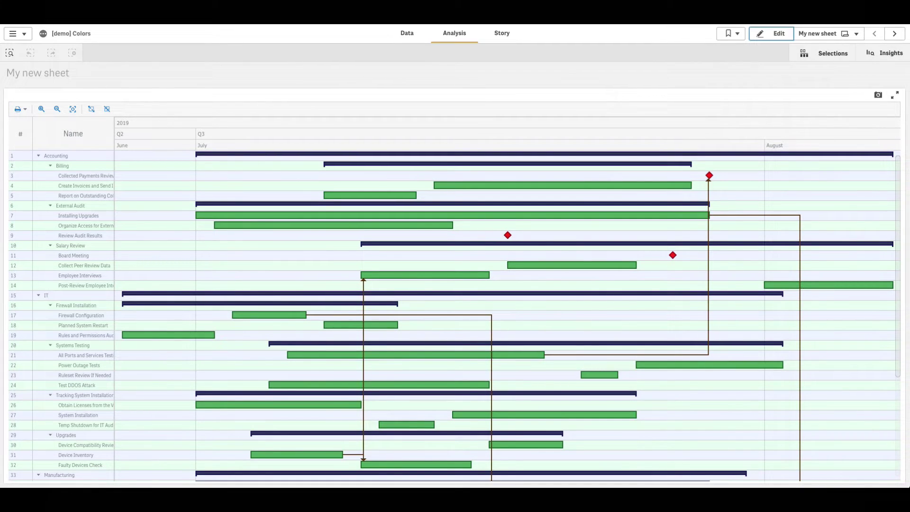
pyautogui.click(771, 34)
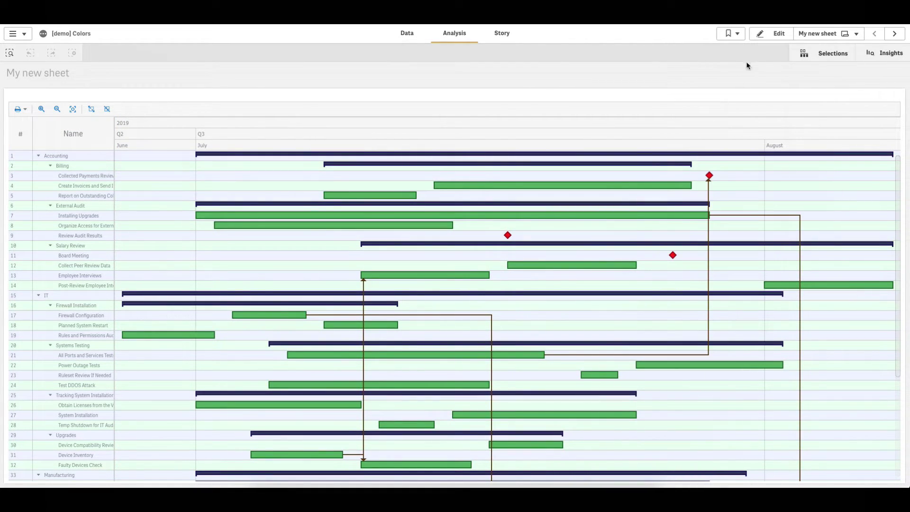
# Give the table header a lavender #828bf7 background at reduced opacity.
pyautogui.click(766, 39)
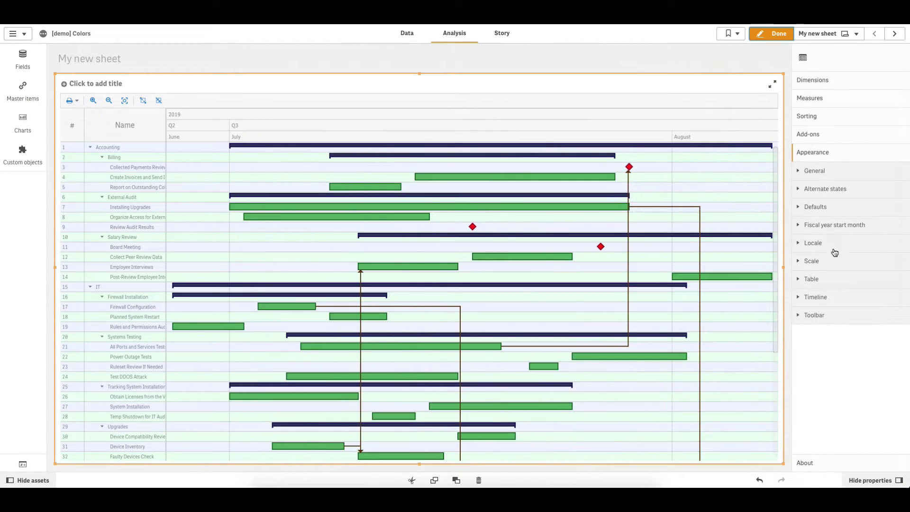
pyautogui.click(832, 280)
pyautogui.click(831, 297)
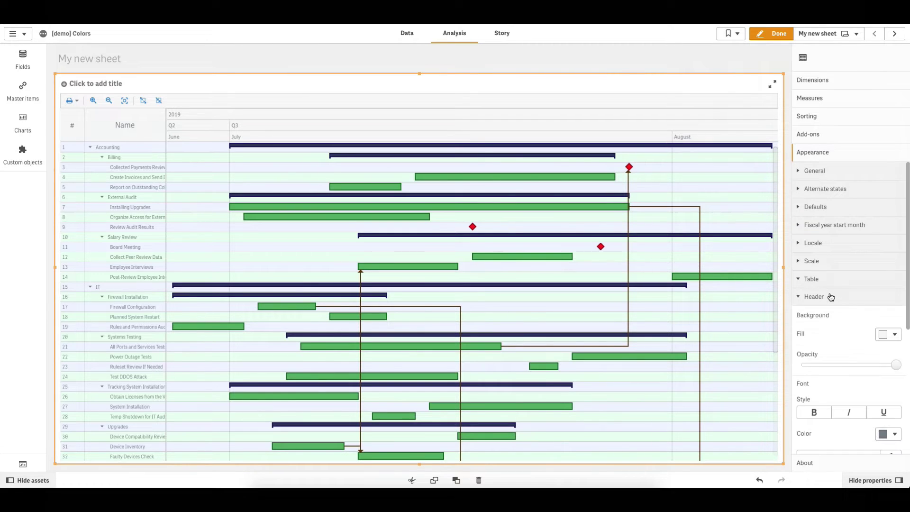
pyautogui.scroll(-2, 831, 332)
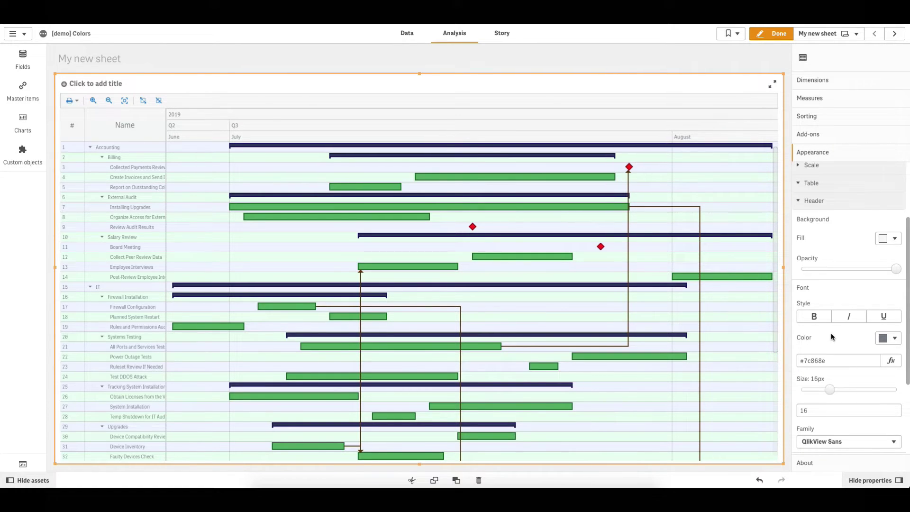
pyautogui.click(891, 238)
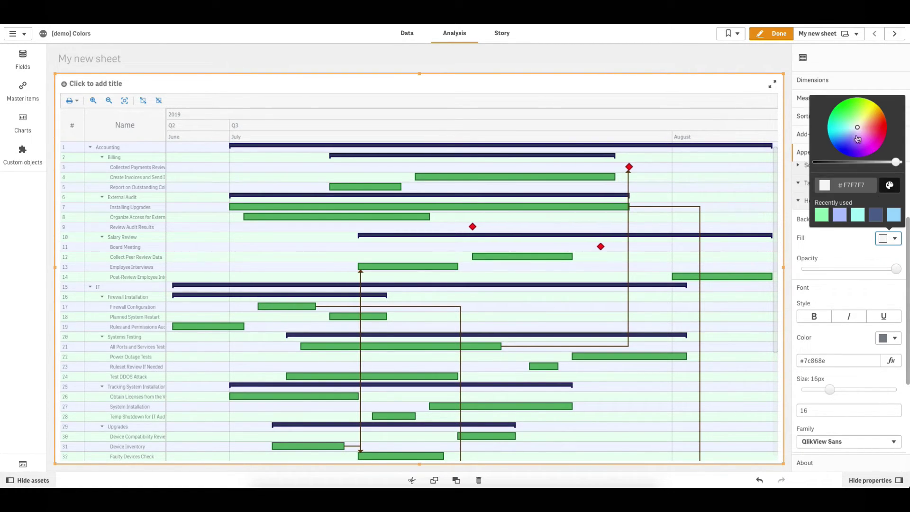
pyautogui.moveTo(856, 134); pyautogui.dragTo(850, 141)
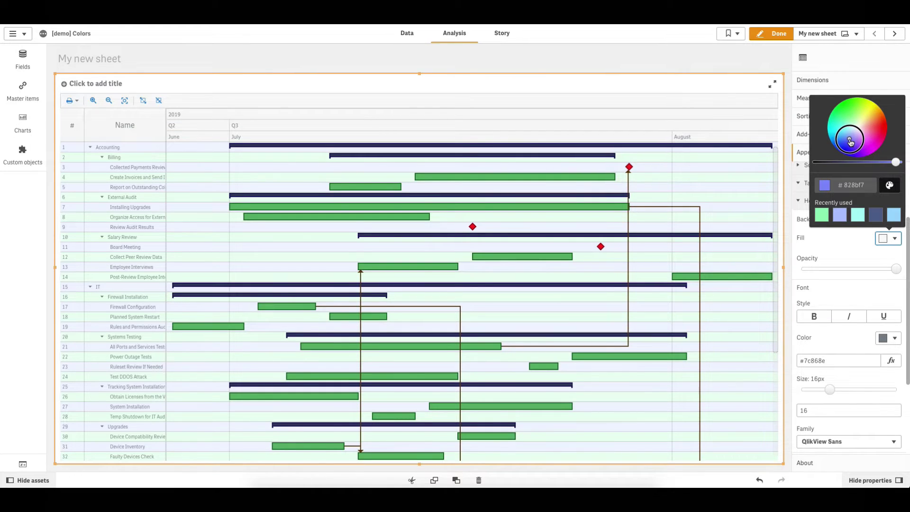
pyautogui.click(853, 252)
pyautogui.moveTo(895, 268); pyautogui.dragTo(821, 269)
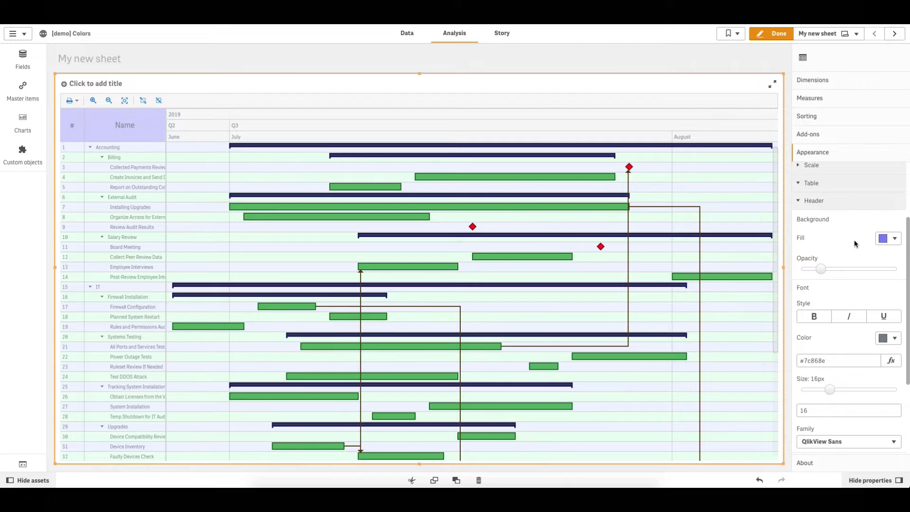
# Make the table header text dark red #8e2c3a.
pyautogui.scroll(-2, 854, 240)
pyautogui.click(889, 279)
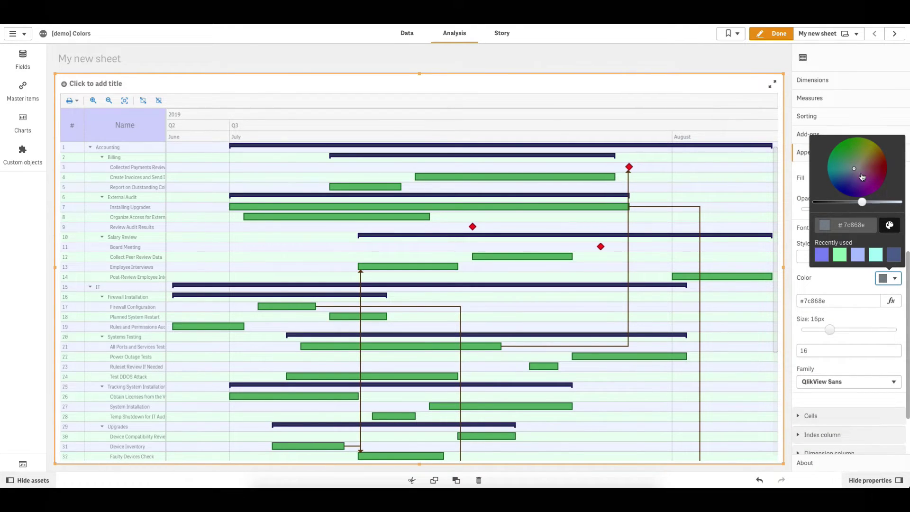
pyautogui.moveTo(862, 177); pyautogui.dragTo(878, 169)
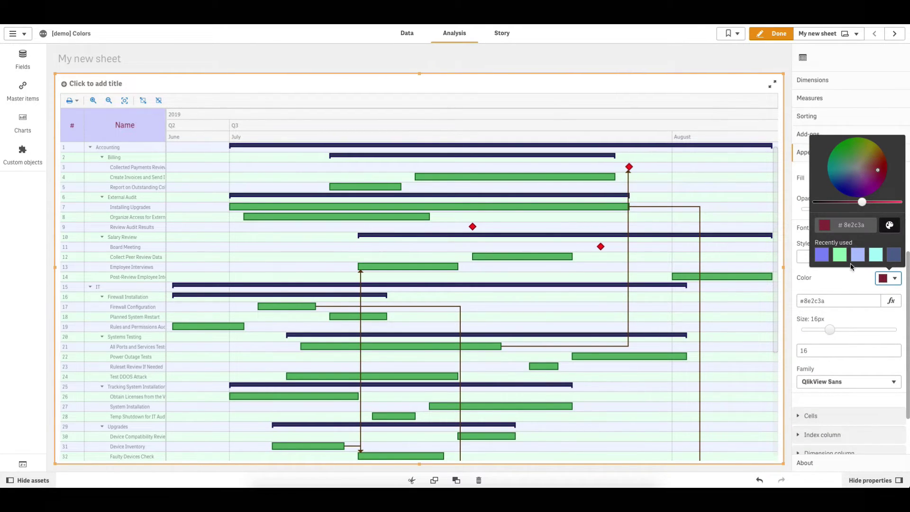
pyautogui.click(847, 286)
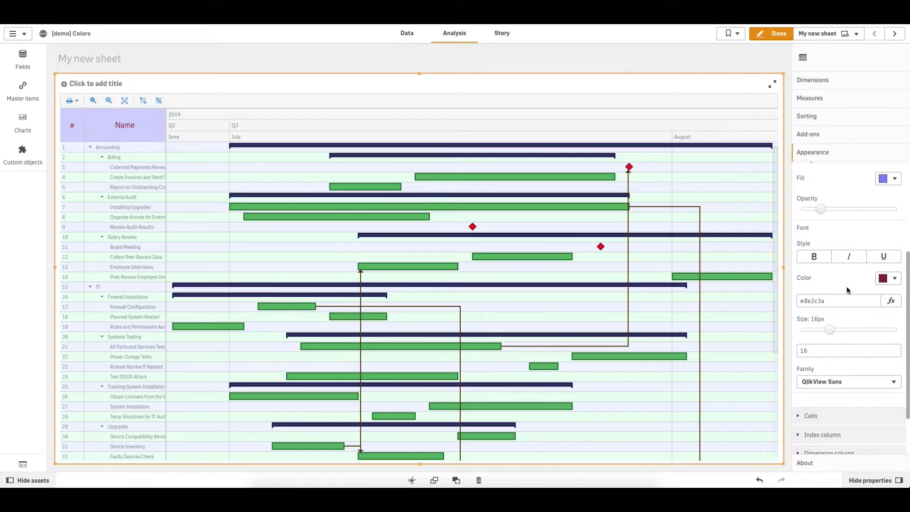
pyautogui.click(773, 38)
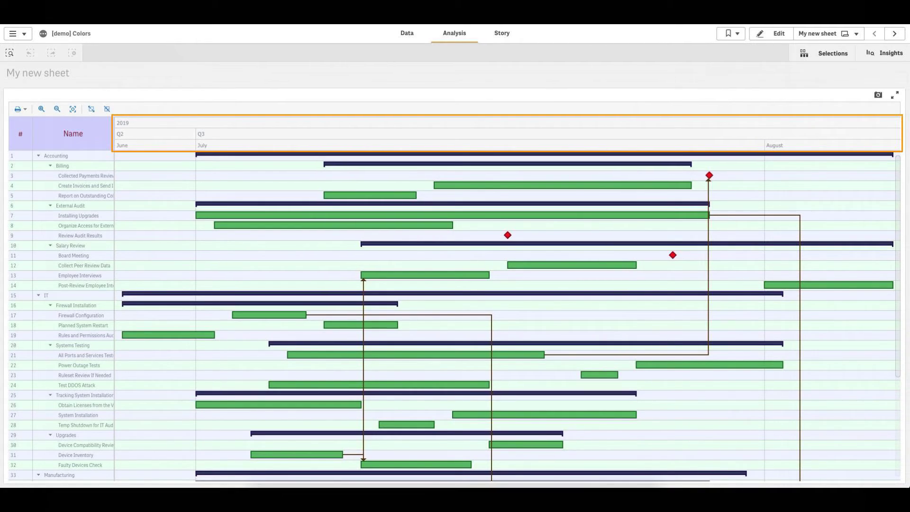
pyautogui.click(768, 35)
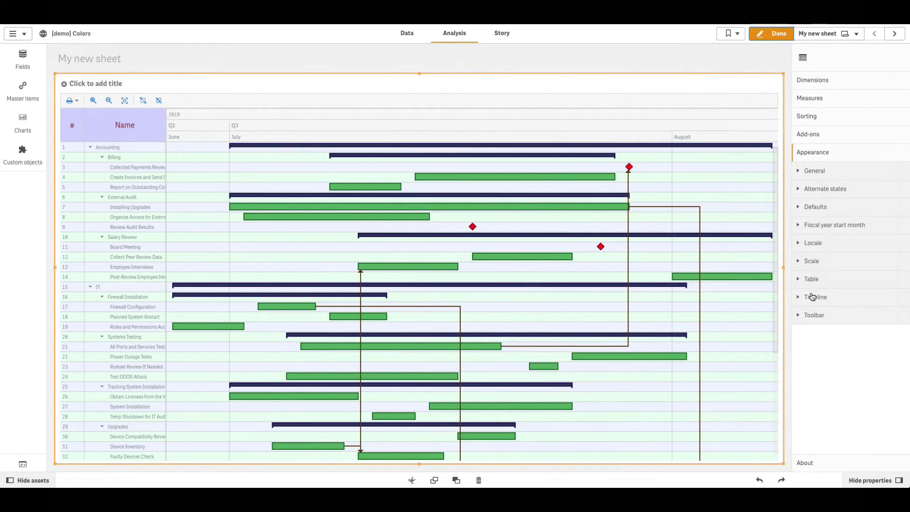
# Fill the top timeline level (2019 row) mint green #9ef7d6 with dark brown #8e3200 text.
pyautogui.click(813, 297)
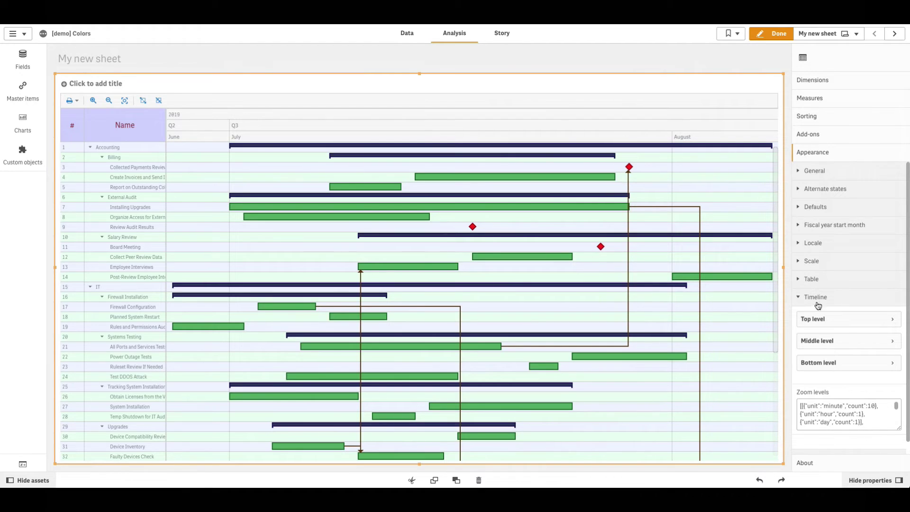
pyautogui.click(813, 319)
pyautogui.scroll(-2, 831, 349)
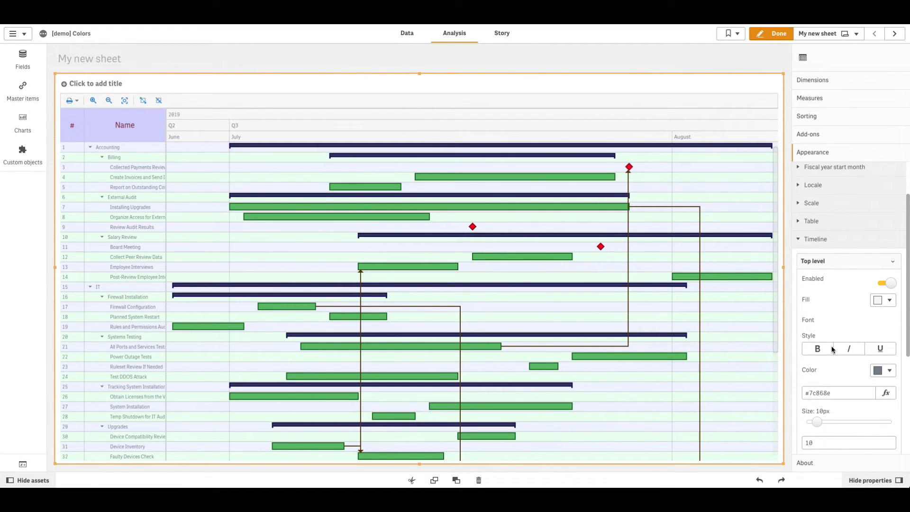
pyautogui.click(883, 300)
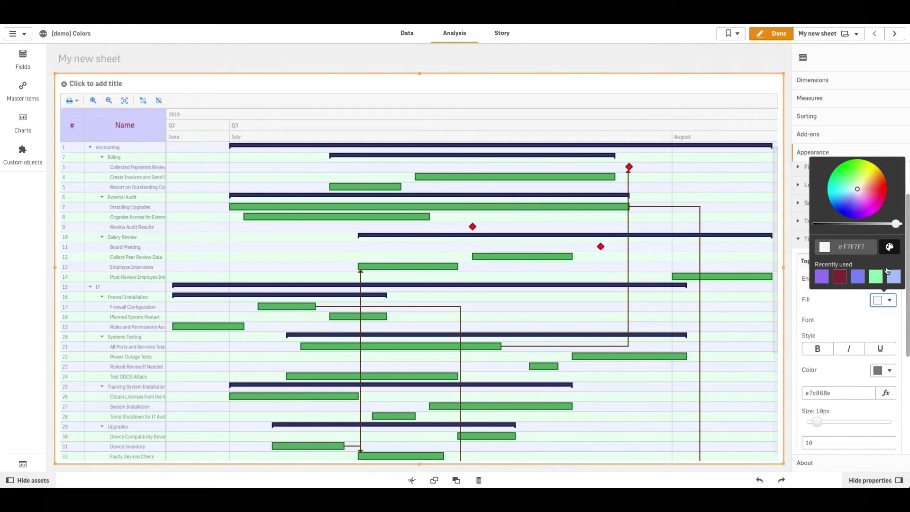
pyautogui.moveTo(855, 189); pyautogui.dragTo(848, 188)
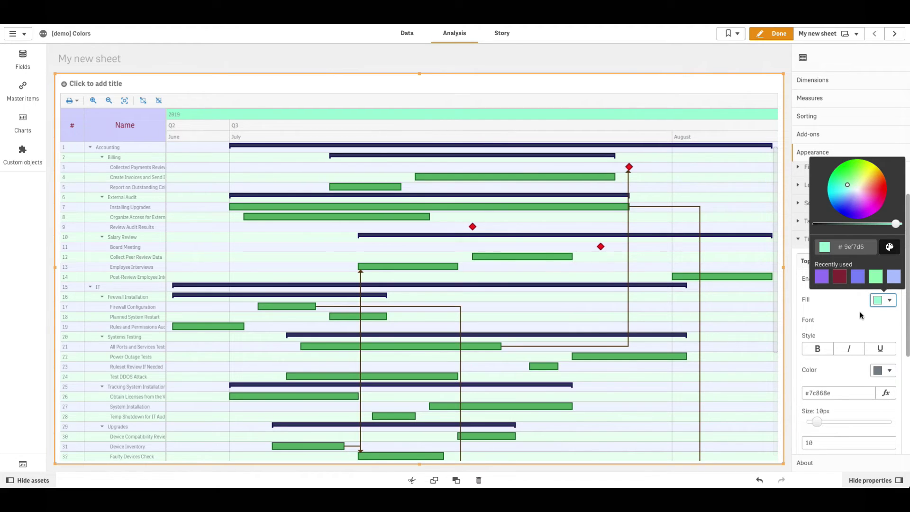
pyautogui.click(860, 311)
pyautogui.click(883, 370)
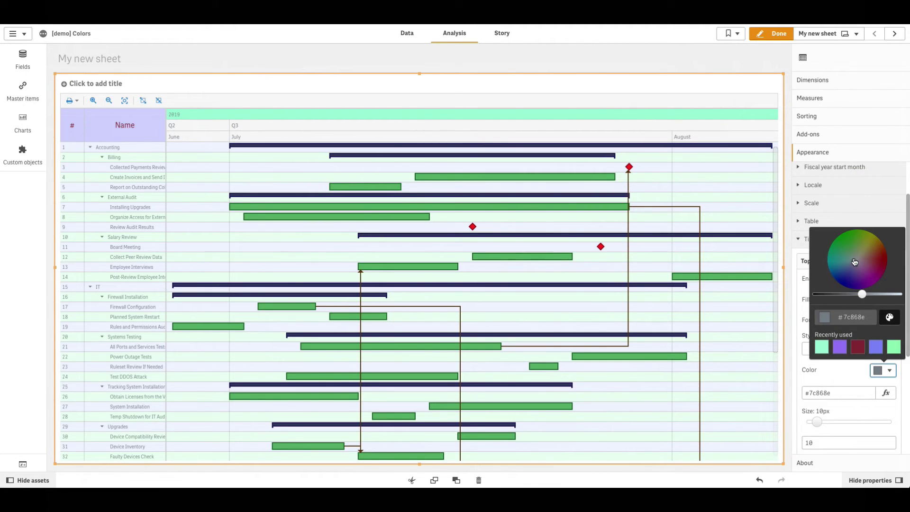
pyautogui.moveTo(859, 268); pyautogui.dragTo(890, 249)
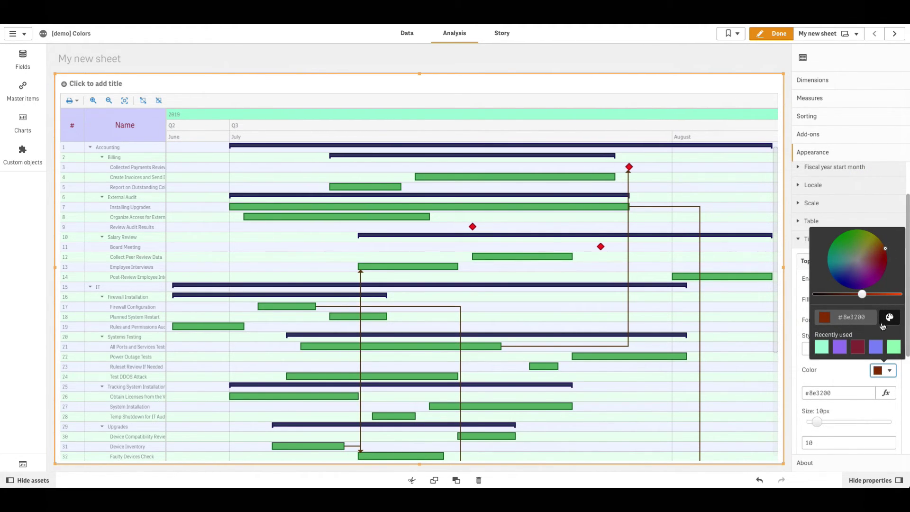
pyautogui.click(859, 366)
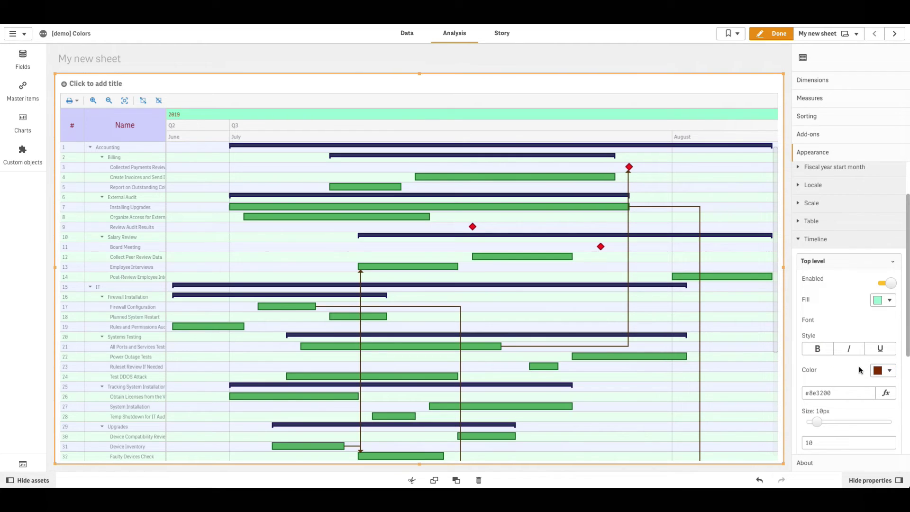
# Preview the chart, then adjust the middle timeline level's text colour settings.
pyautogui.click(773, 33)
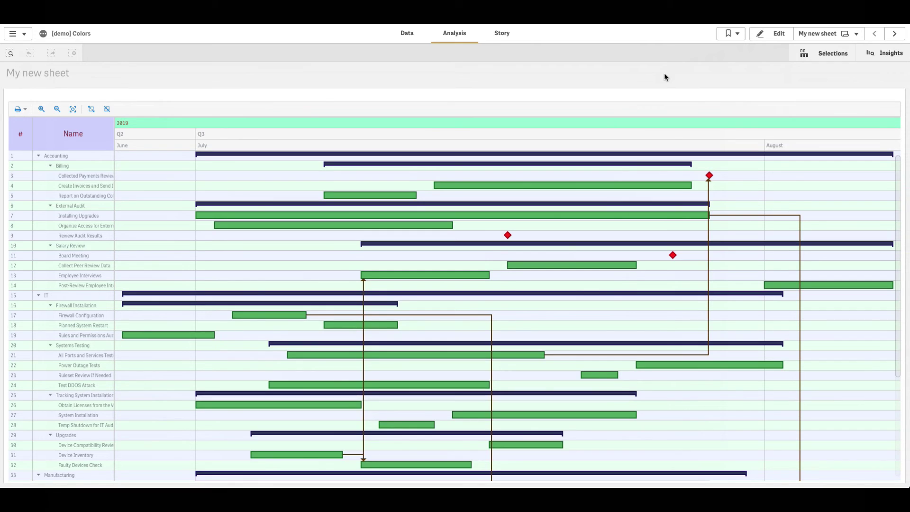
pyautogui.click(765, 38)
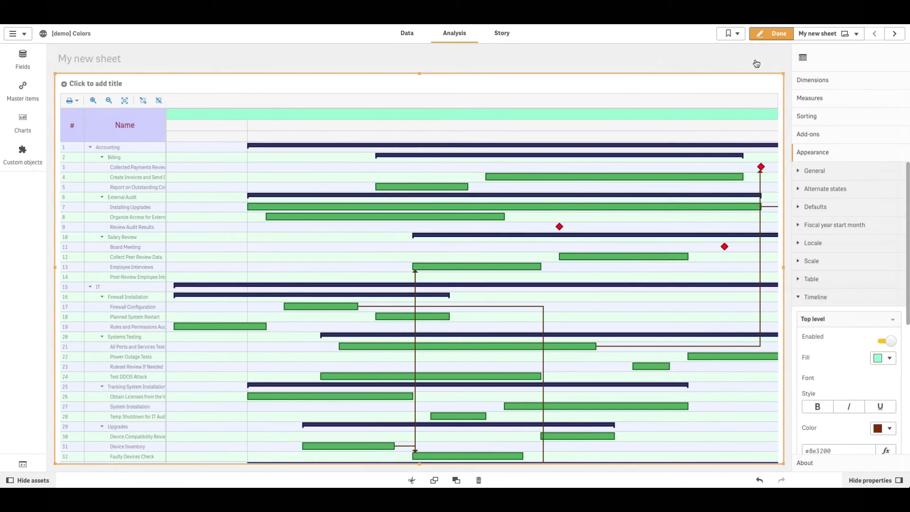
pyautogui.click(818, 319)
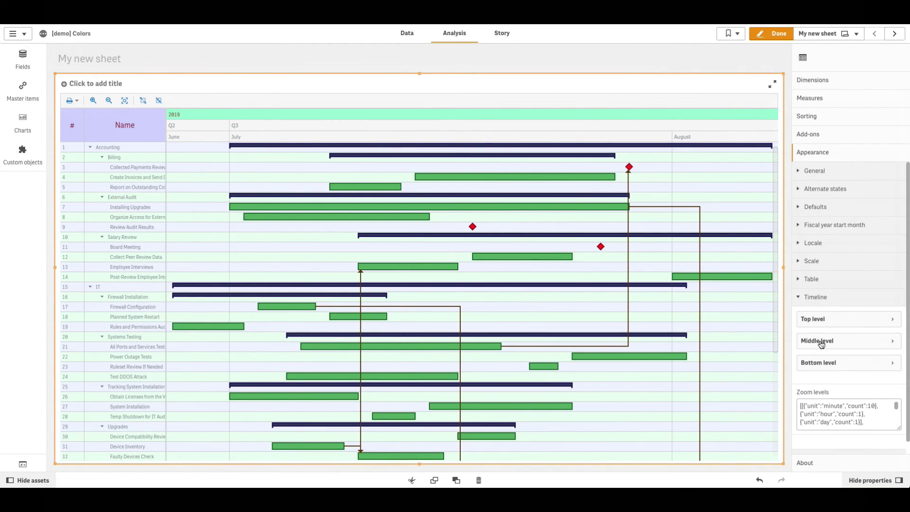
pyautogui.click(822, 341)
pyautogui.click(884, 377)
pyautogui.scroll(-2, 880, 274)
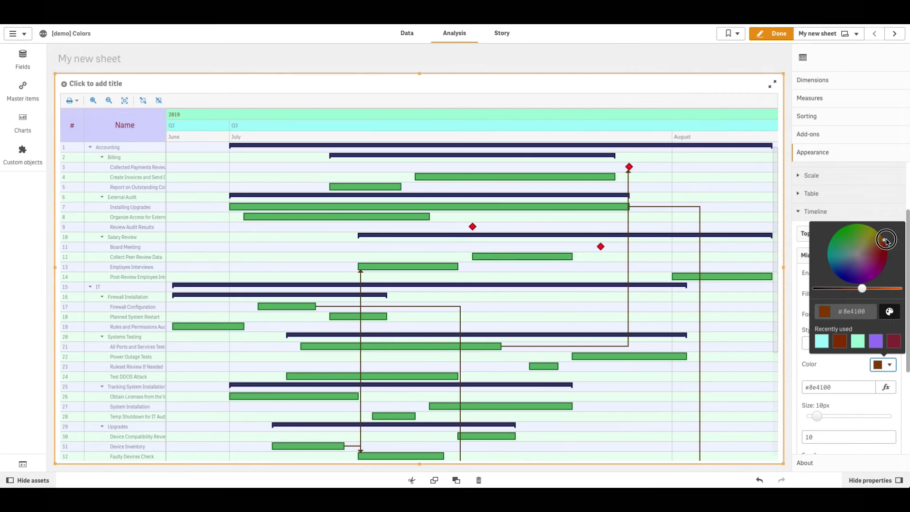
pyautogui.press('Escape')
pyautogui.click(827, 254)
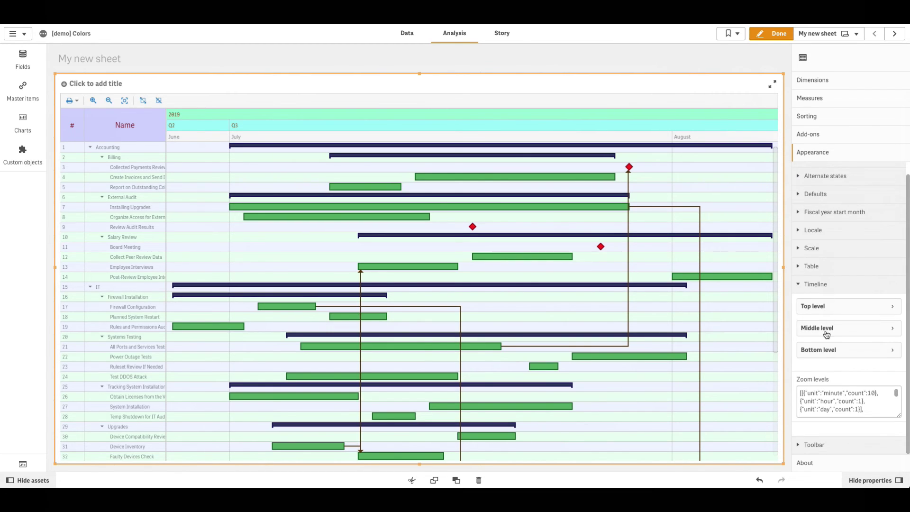
# Fill the bottom timeline level (month row) light blue with brown #8e6500 text and finish editing.
pyautogui.click(825, 350)
pyautogui.click(883, 316)
pyautogui.click(850, 204)
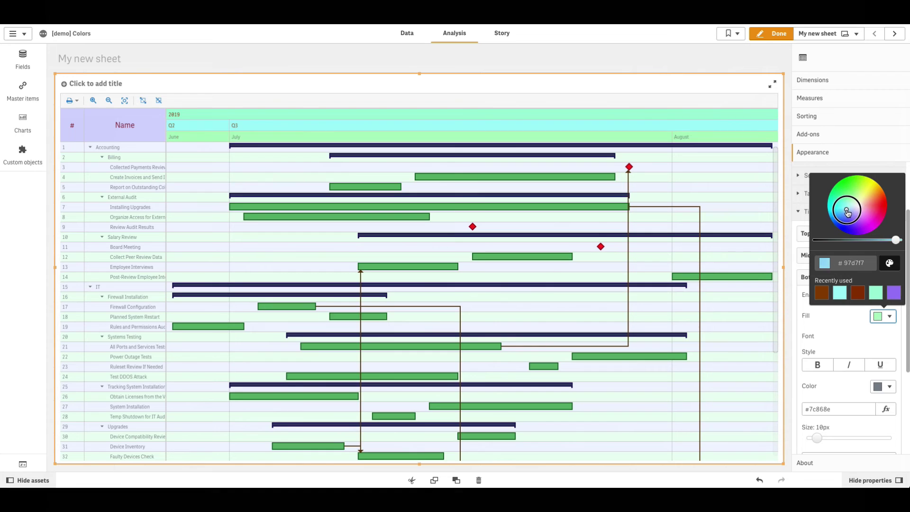
pyautogui.click(883, 386)
pyautogui.click(880, 256)
pyautogui.click(854, 383)
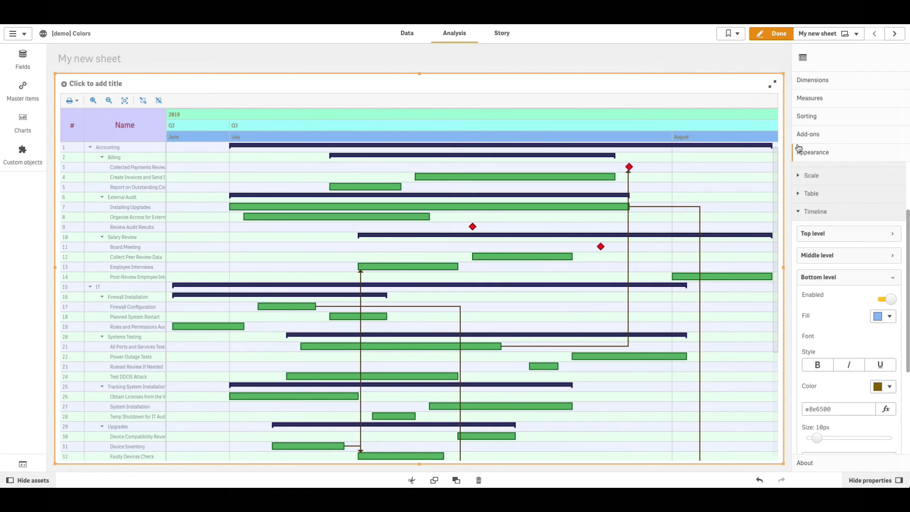
pyautogui.click(773, 34)
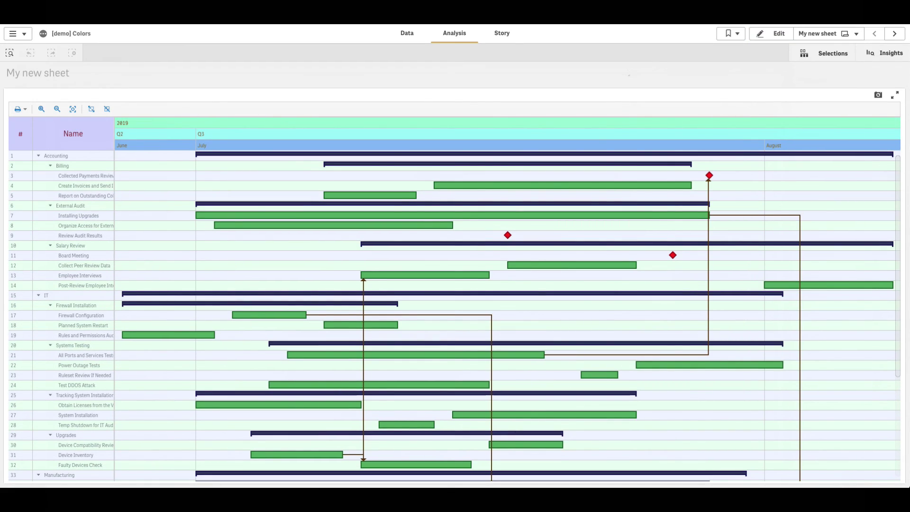